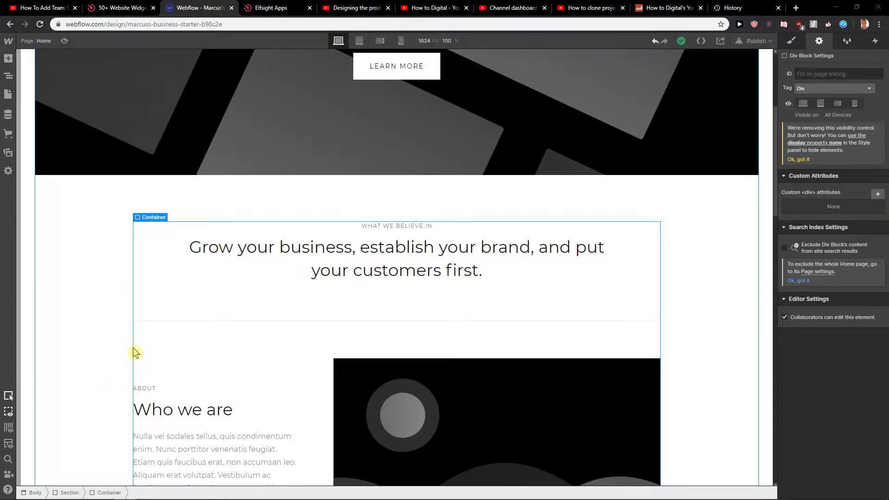
Step: Switch to the YouTube tab 'How To Add Team Showcase To Squarespace'
click(52, 8)
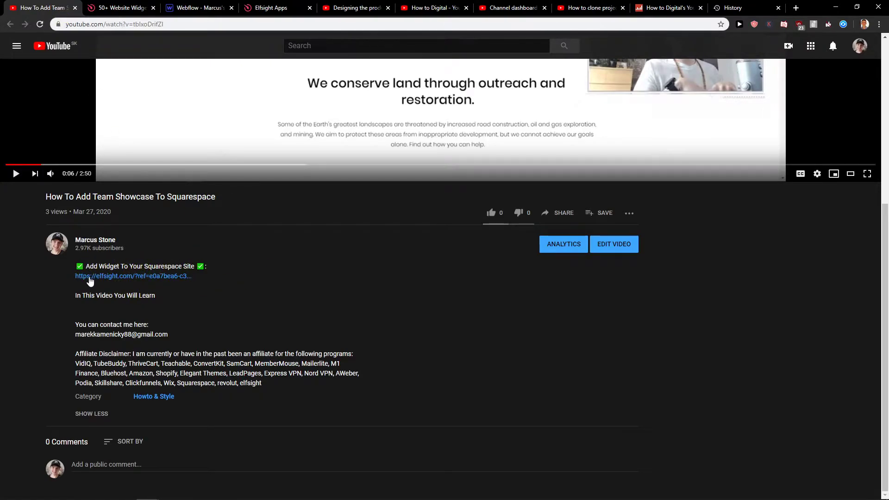
Step: Open the description's elfsight.com link in a new tab and view the Elfsight homepage
middle_click(111, 277)
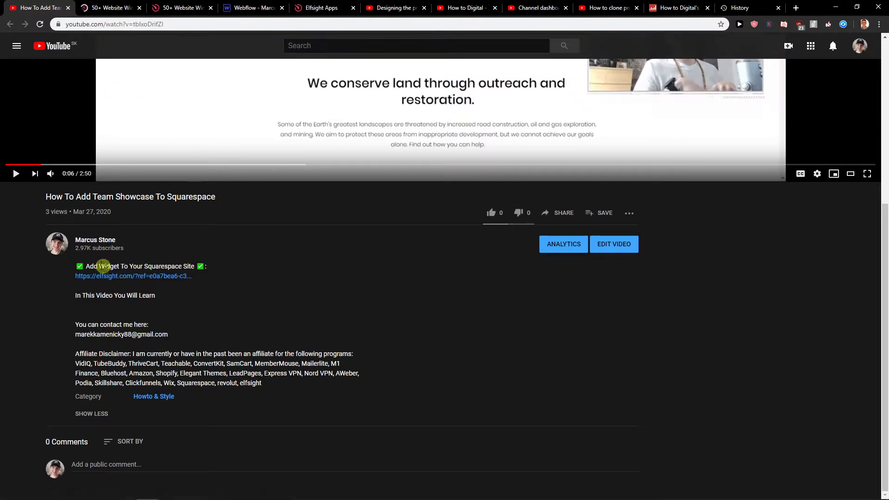
click(111, 7)
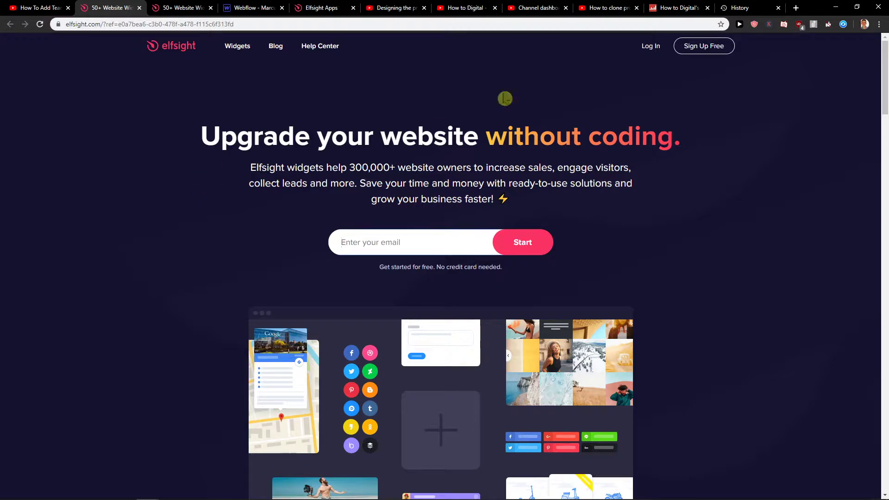
Step: Close the stray Sign Up Free tab and log in to the Elfsight Apps panel
middle_click(714, 53)
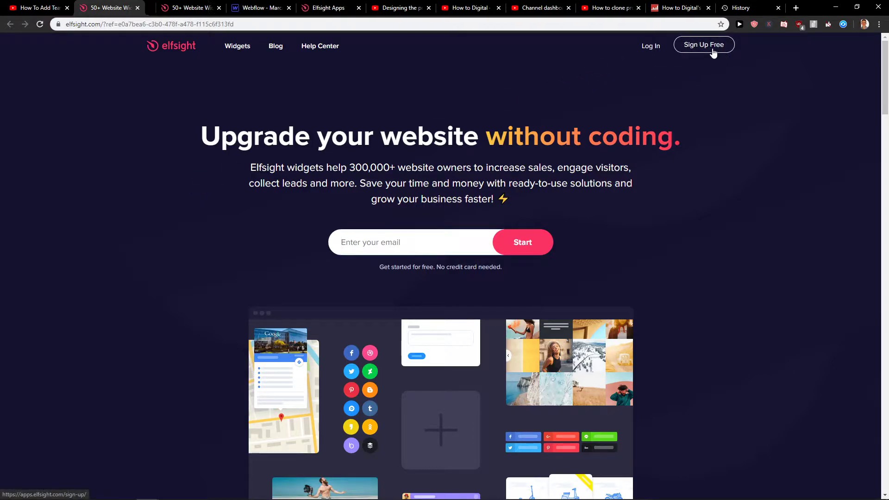
click(167, 8)
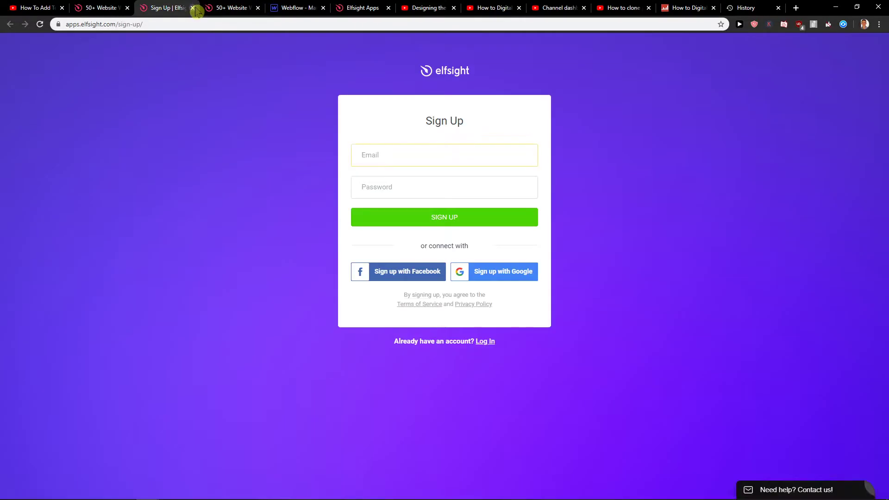
click(192, 7)
click(650, 46)
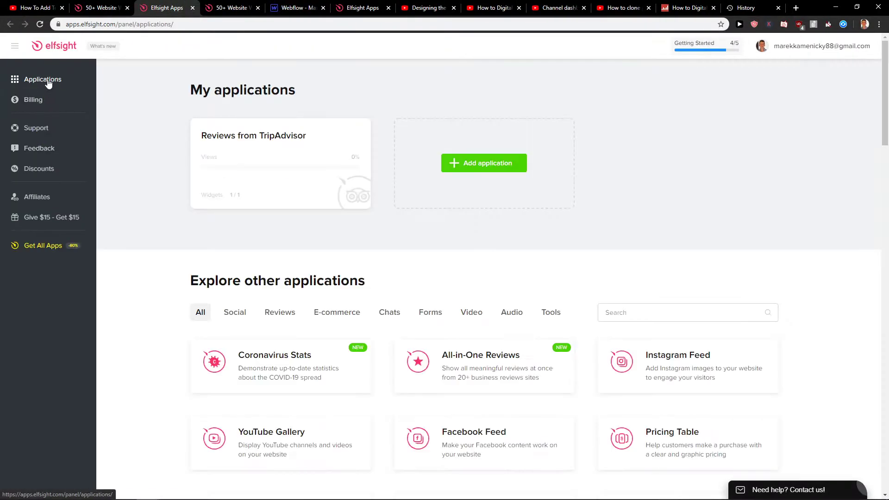
Step: Search the applications for 'facebook' and create a Facebook Chat widget
click(618, 312)
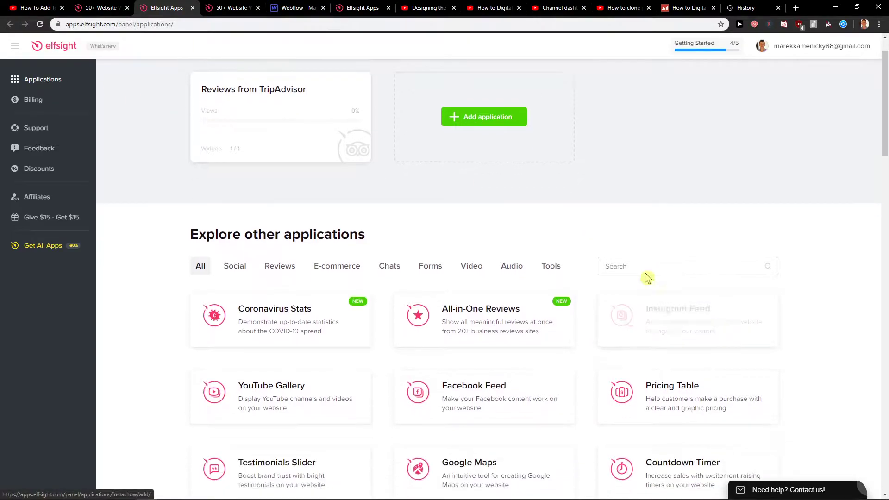
scroll(646, 278, down, 1)
text(facebook)
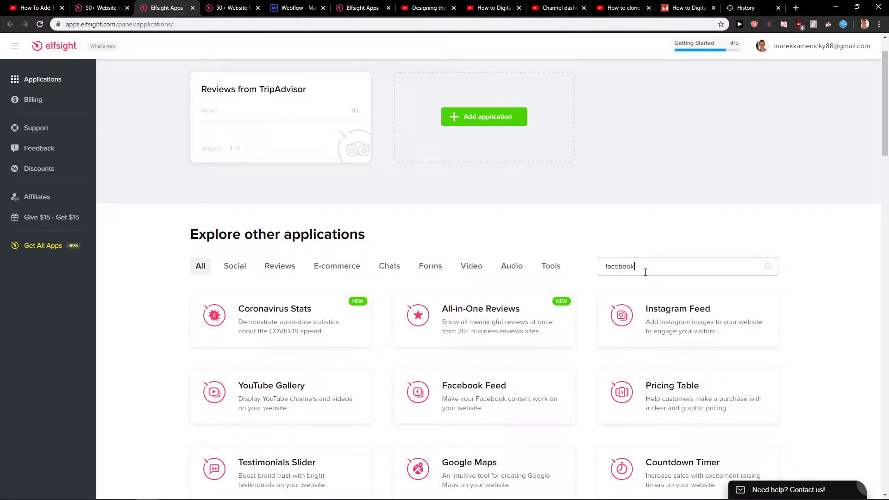
scroll(646, 271, down, 1)
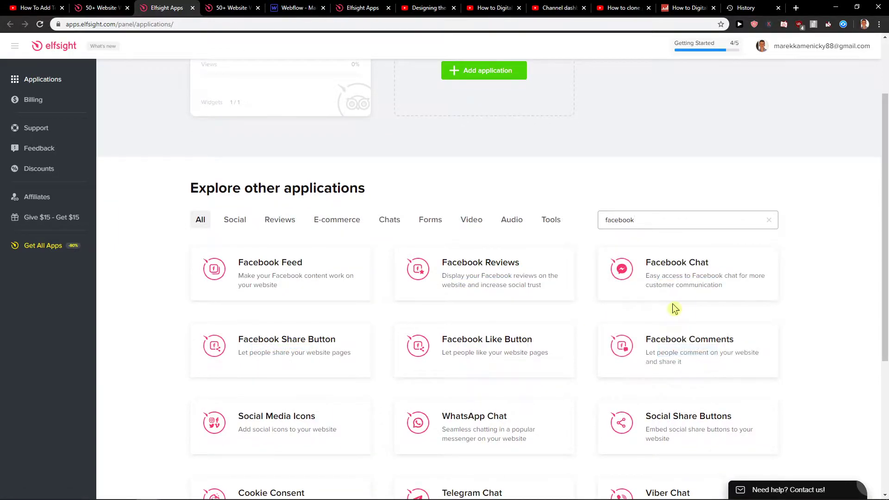
scroll(826, 274, down, 1)
click(684, 229)
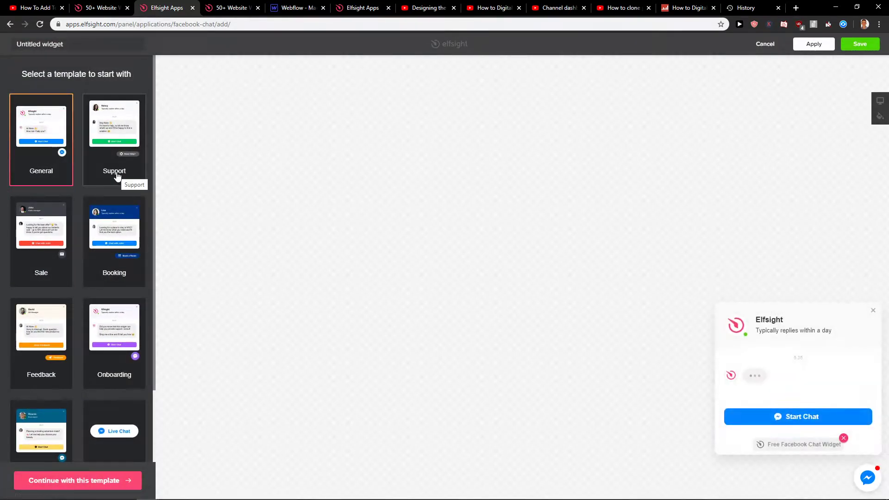
Step: Preview the Support, Booking, Onboarding and boat-expert templates, then pick General
click(118, 175)
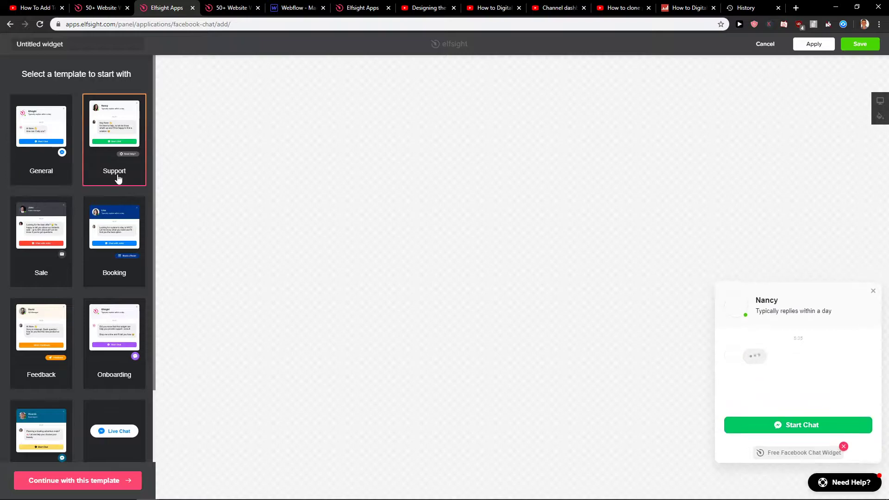
click(102, 277)
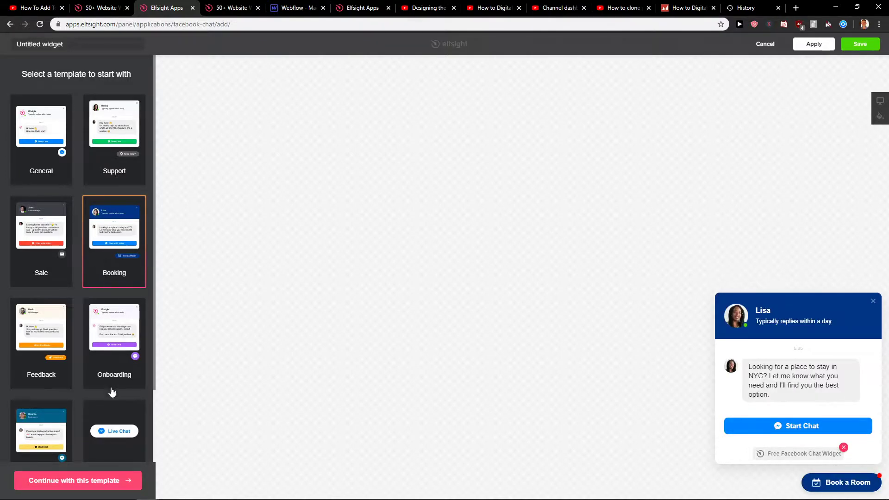
click(111, 393)
scroll(112, 392, down, 1)
click(41, 364)
scroll(121, 375, up, 1)
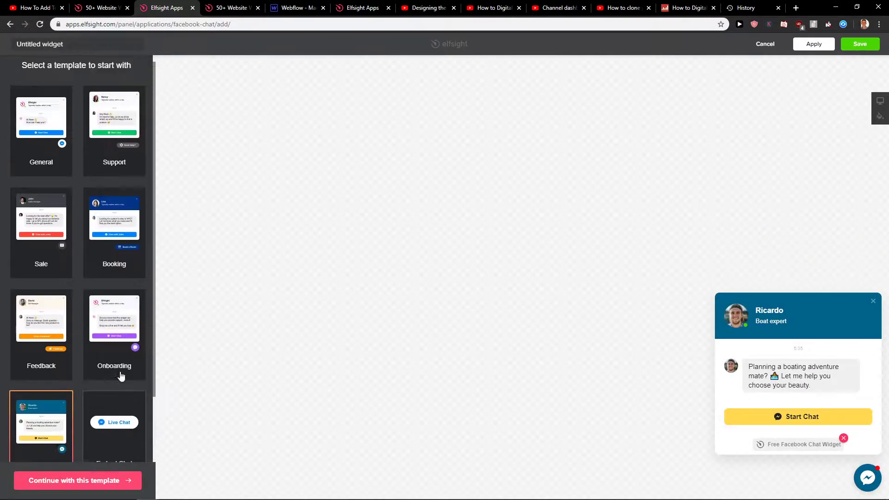
scroll(121, 376, up, 1)
click(56, 169)
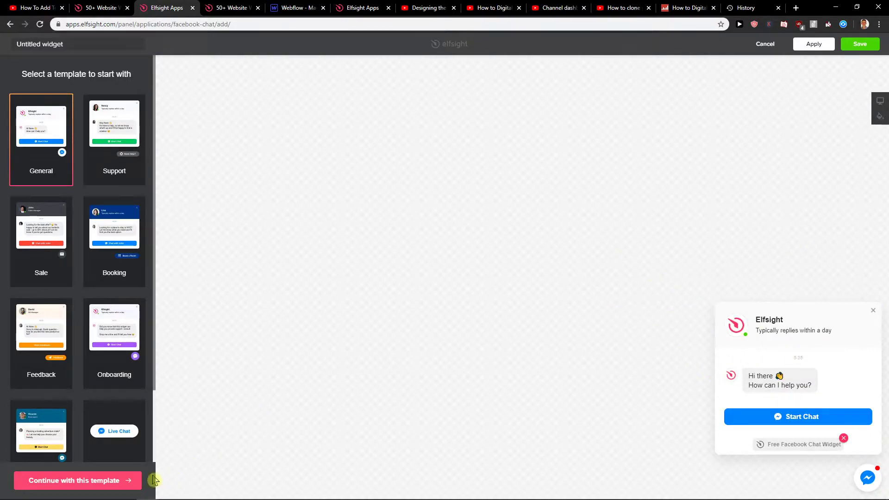
Step: Continue with the General template and review the Chat Bubble and Chat Header options
click(115, 480)
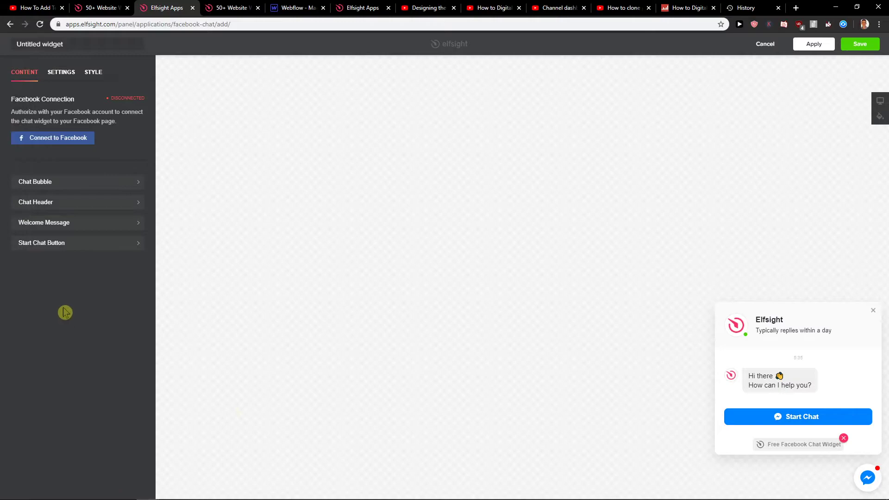
click(88, 181)
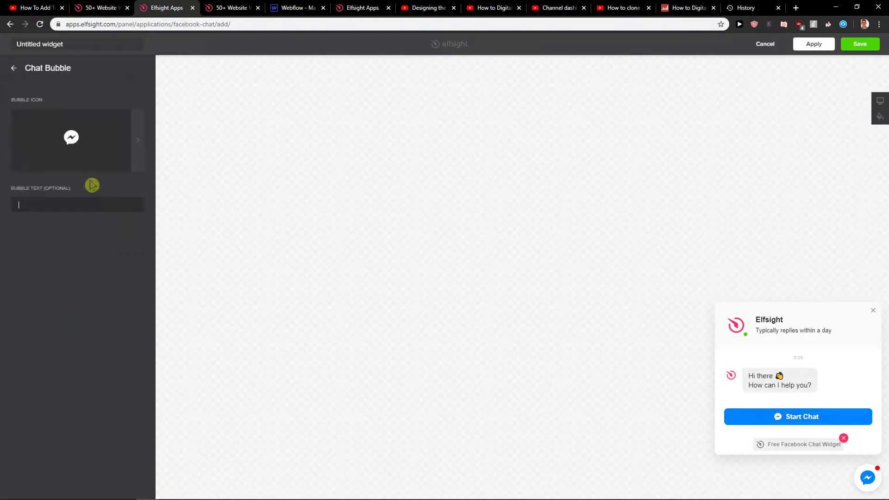
click(13, 69)
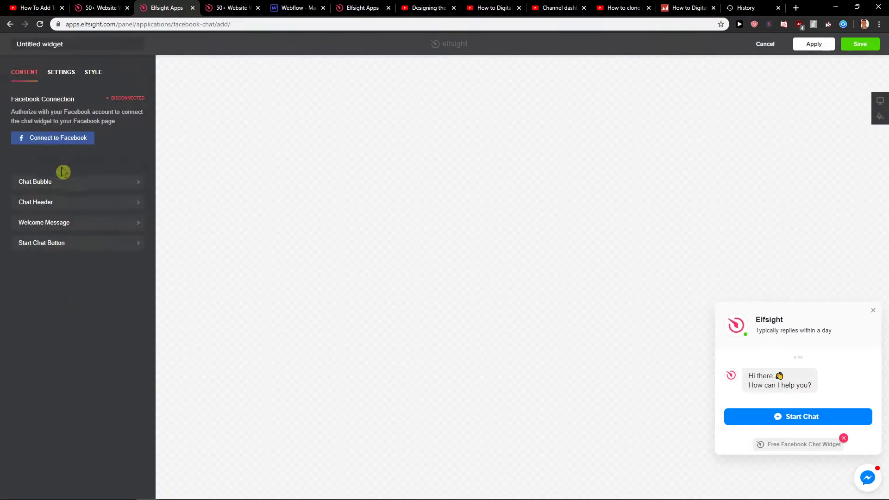
click(87, 204)
click(12, 69)
Step: Review the Settings and Style tabs, then save the Facebook Chat widget
click(61, 72)
click(24, 72)
click(98, 72)
click(31, 72)
click(859, 46)
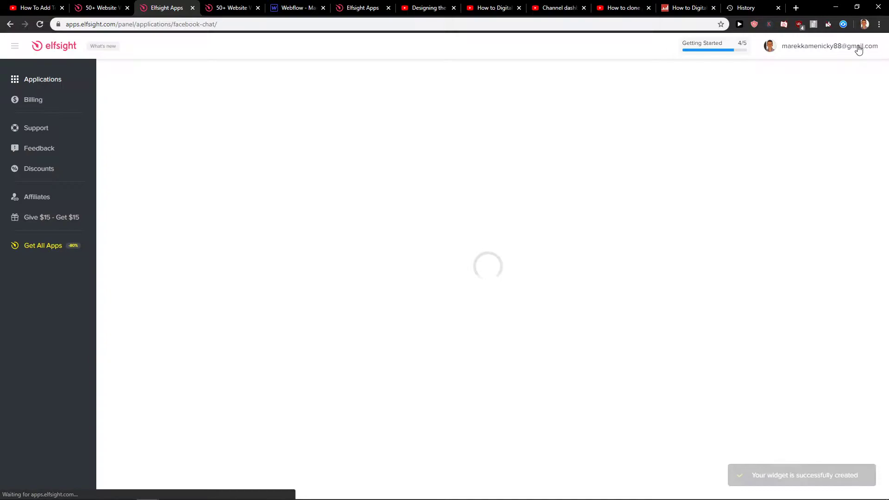
Step: Close the extra Elfsight homepage tab
click(229, 8)
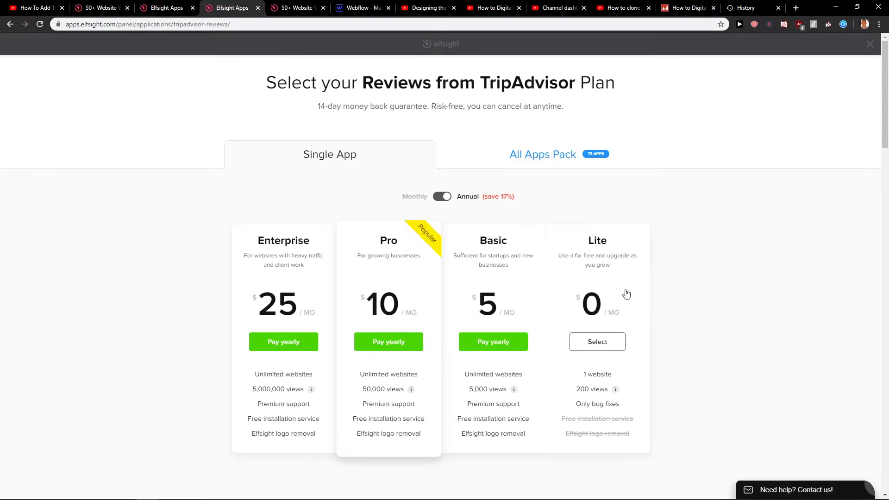
scroll(594, 256, down, 1)
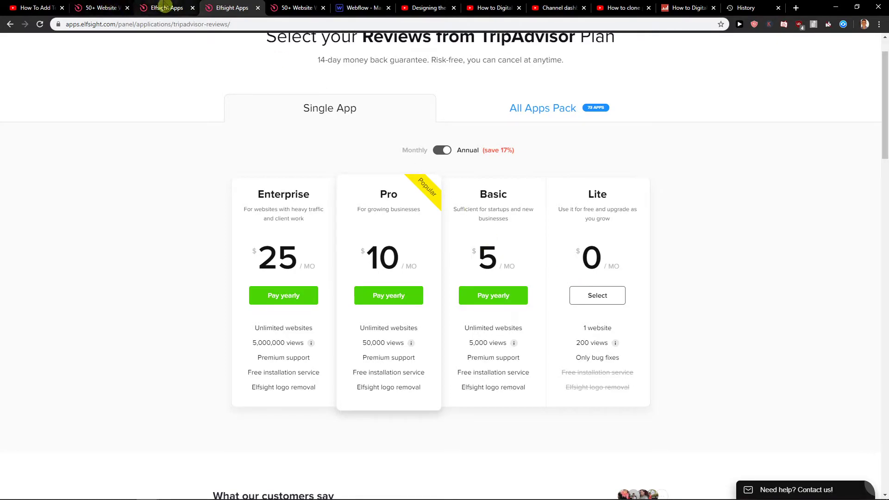
click(284, 7)
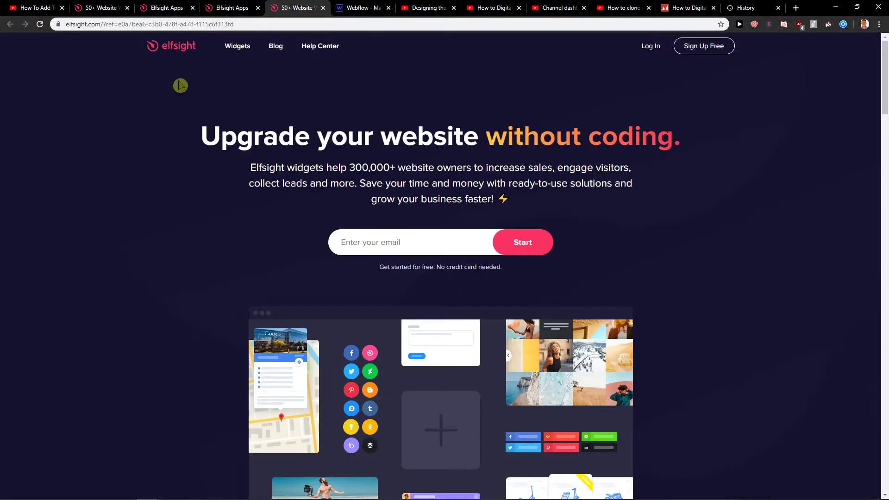
click(216, 8)
click(323, 9)
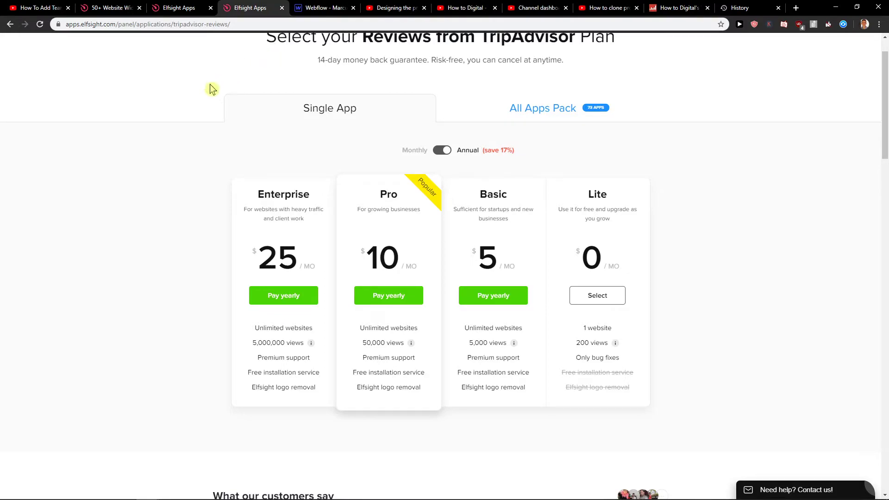
Step: Copy the Facebook Chat widget's embed code and go to webflow.com
click(202, 7)
click(422, 294)
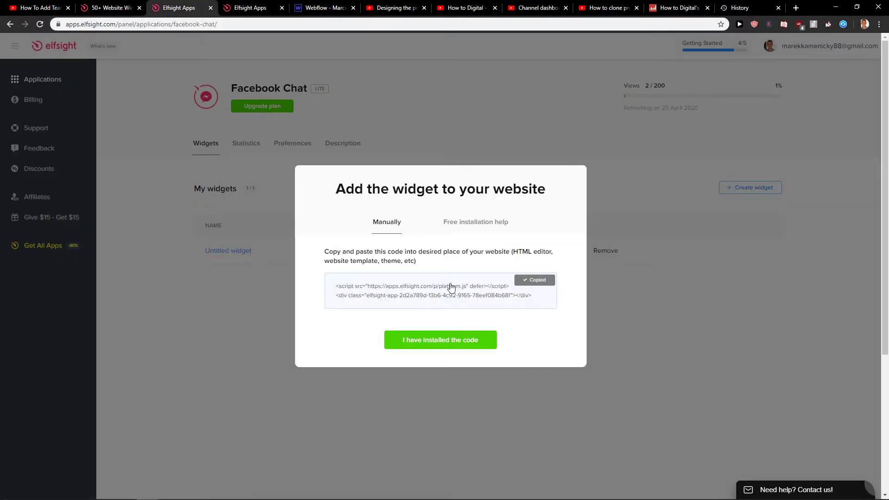
click(764, 7)
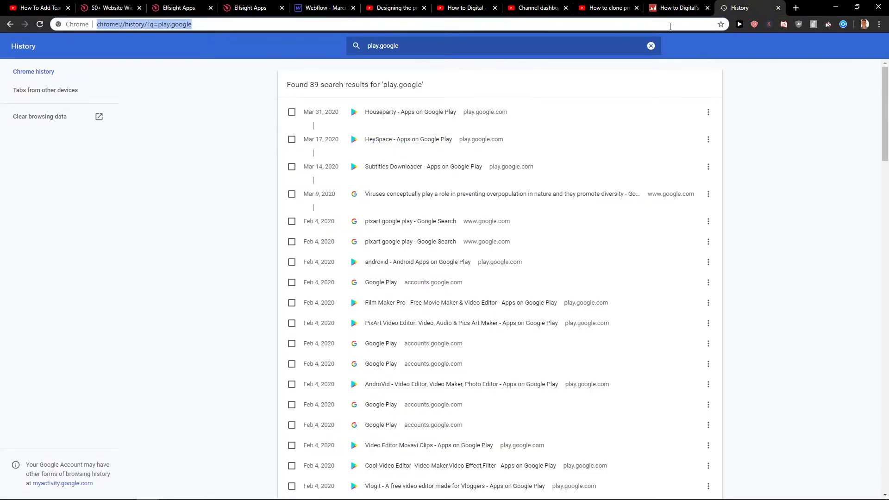
click(208, 24)
text(webf)
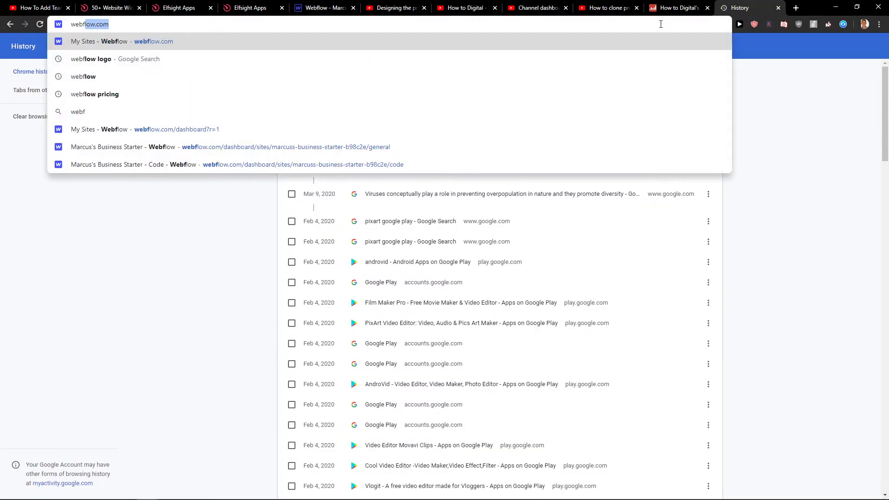
key(Return)
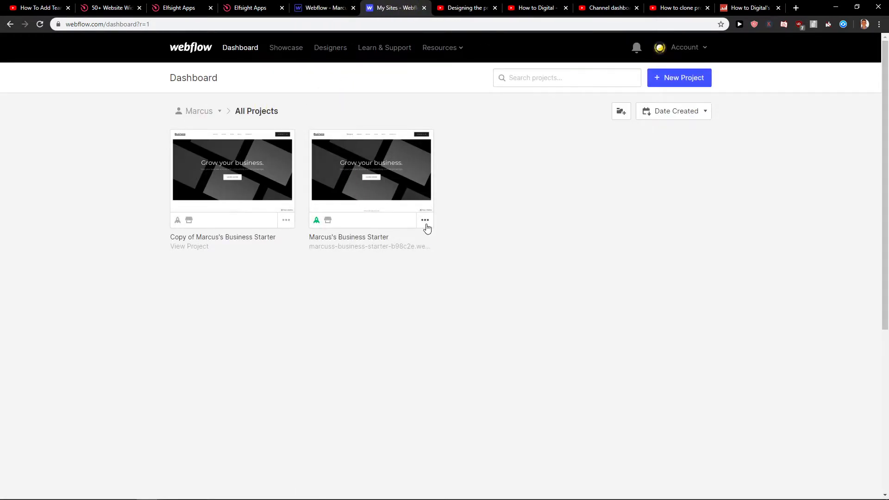
Step: Paste the Elfsight code into Head Code of Marcus's Business Starter's Custom Code settings and save
click(425, 222)
click(376, 215)
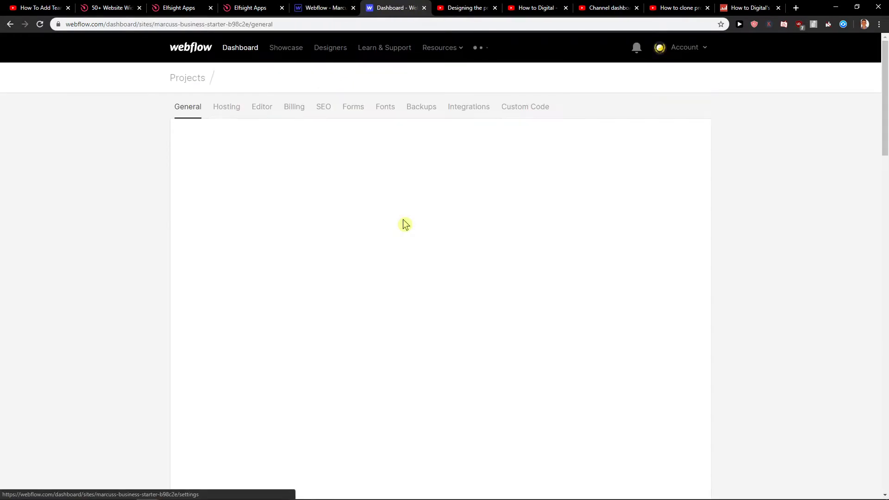
click(526, 106)
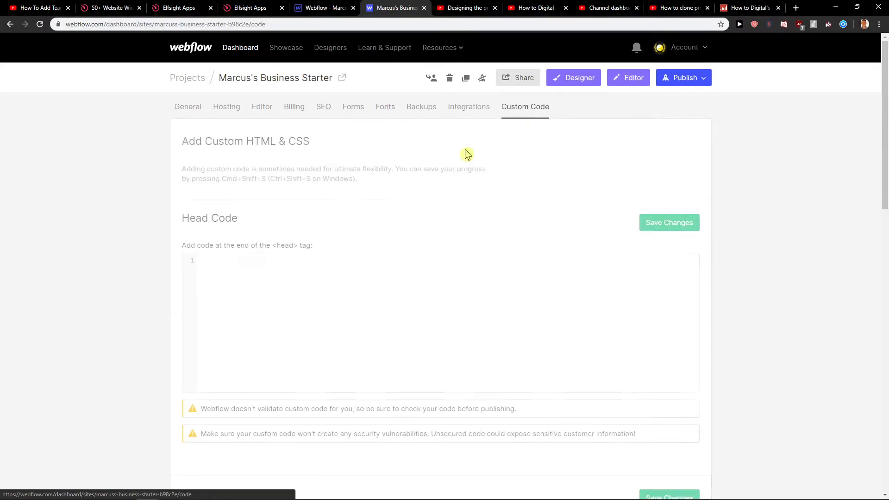
scroll(322, 235, down, 2)
click(321, 234)
key(ctrl+v)
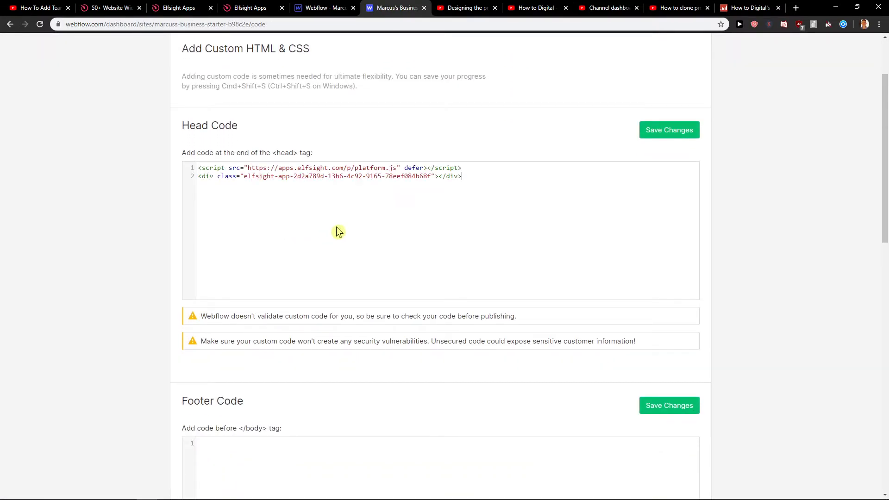
key(ctrl+a)
scroll(74, 153, up, 3)
click(669, 222)
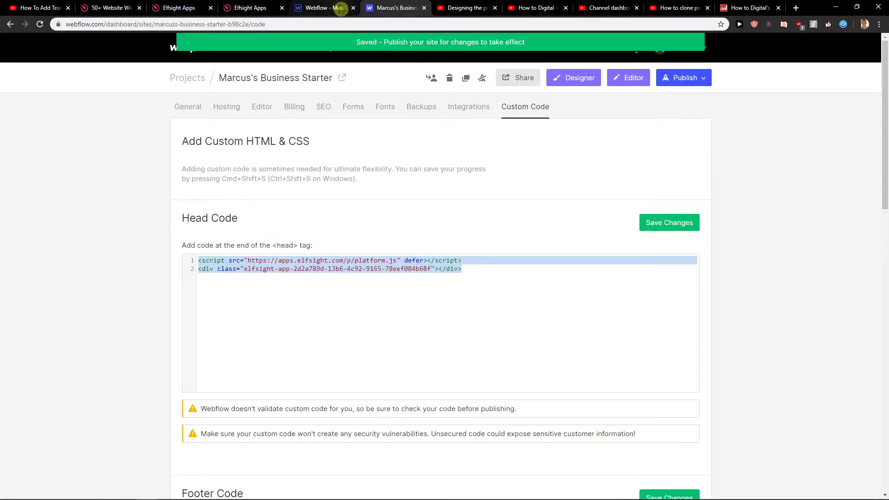
Step: Publish Marcus's Business Starter to its webflow.io domain and open the live site
click(683, 77)
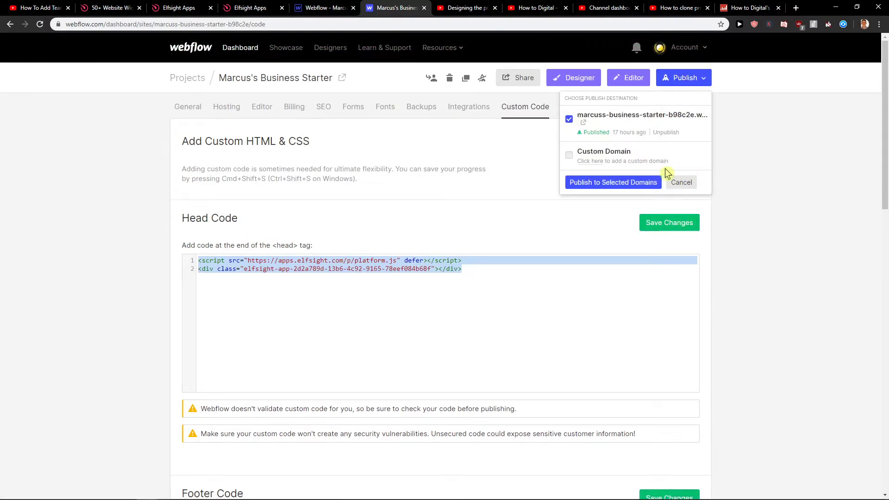
click(613, 182)
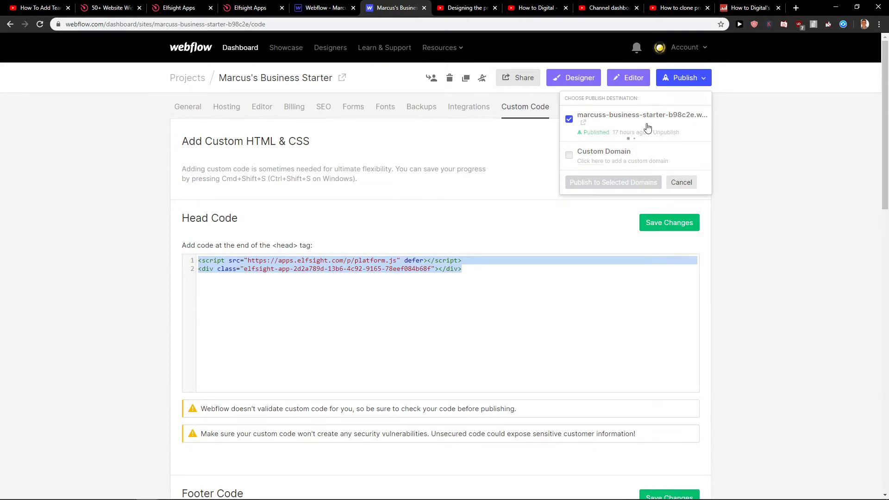
click(583, 123)
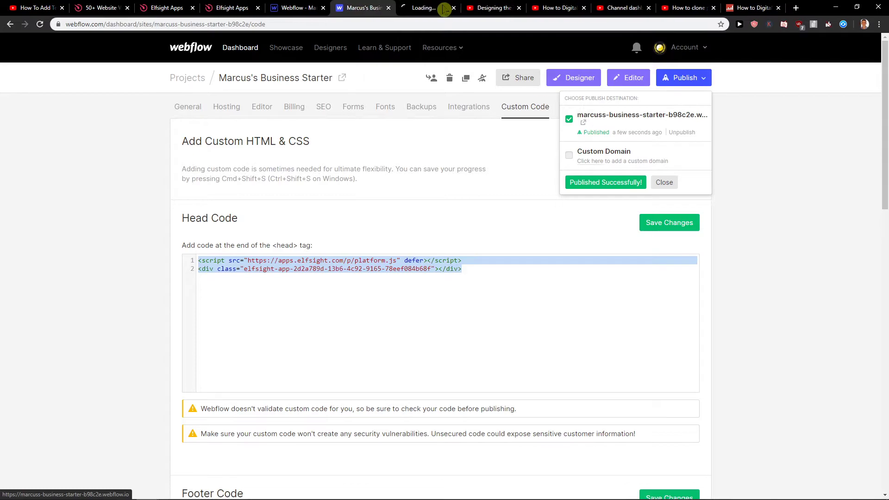
scroll(414, 165, down, 2)
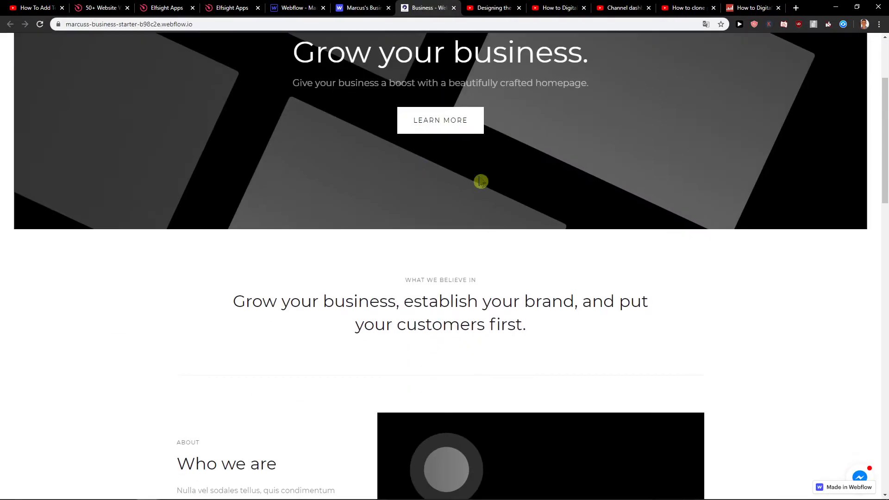
Step: Open the live chat bubble and select text in the red no-messengers-connected warning
click(859, 477)
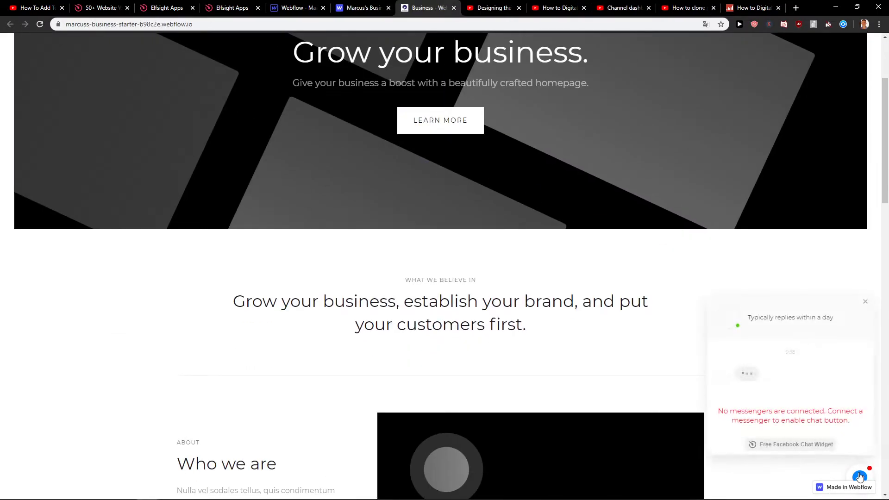
scroll(792, 376, down, 2)
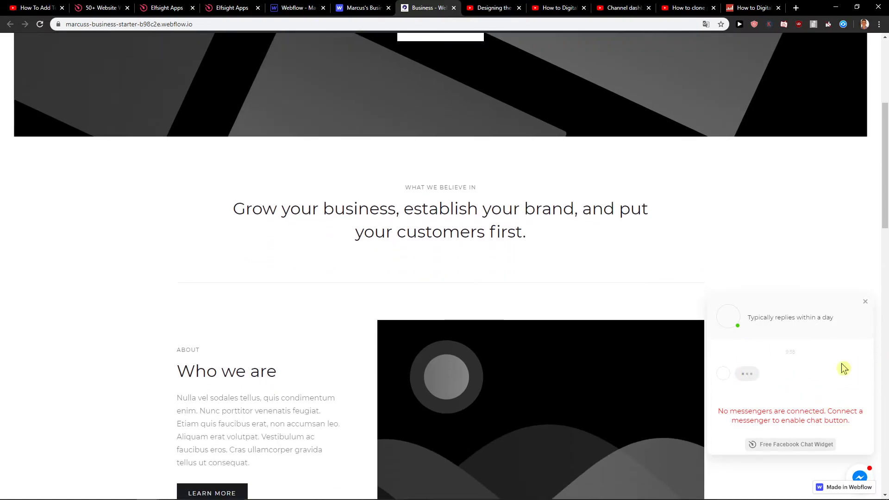
scroll(764, 389, down, 1)
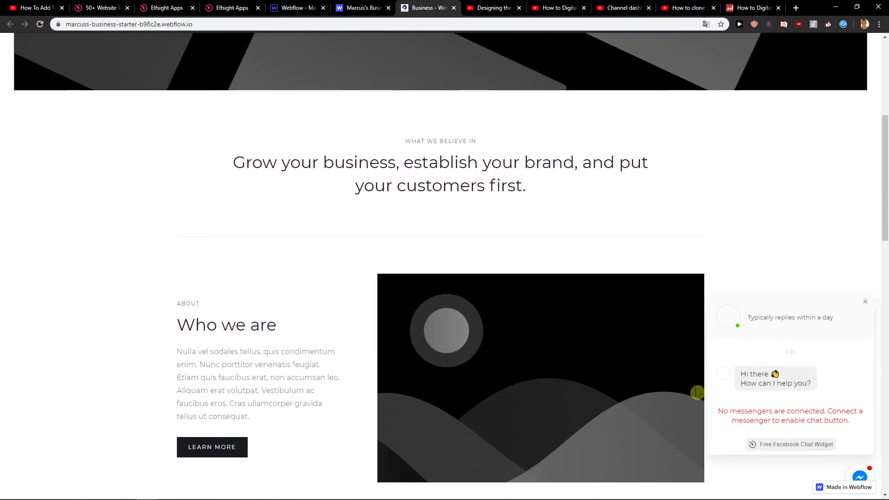
scroll(834, 426, up, 2)
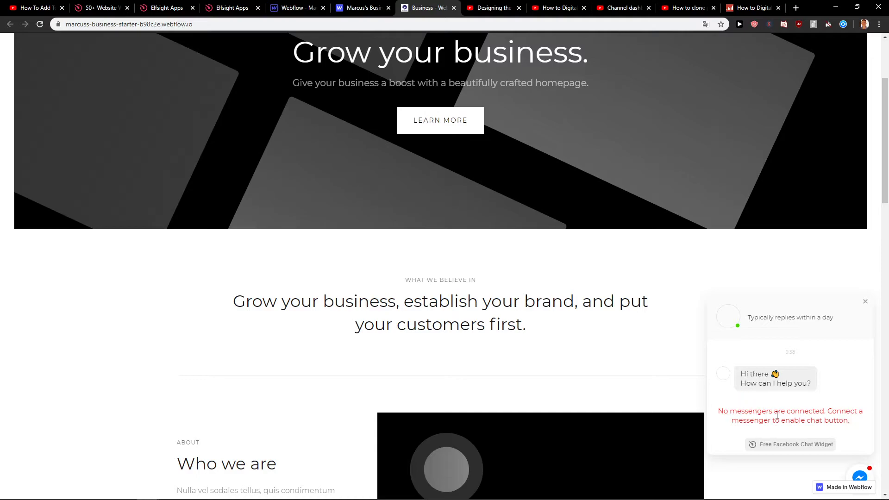
triple_click(743, 413)
click(755, 412)
double_click(754, 412)
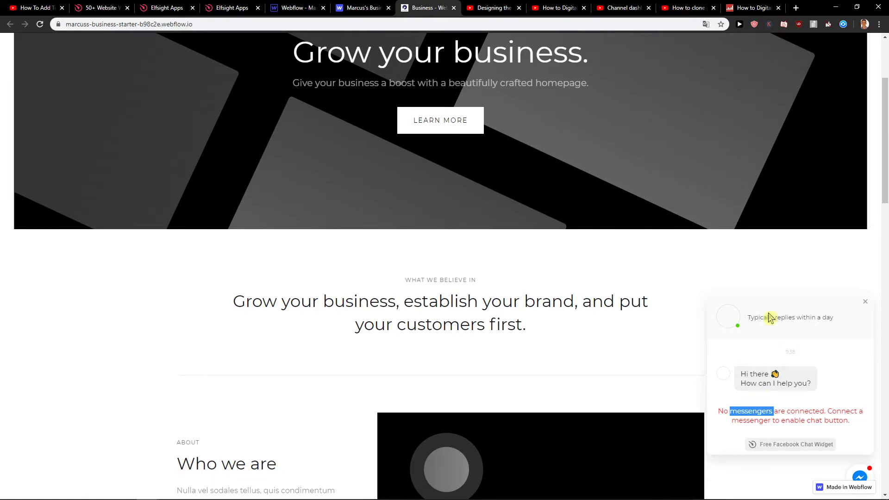
scroll(775, 376, down, 2)
scroll(775, 375, down, 1)
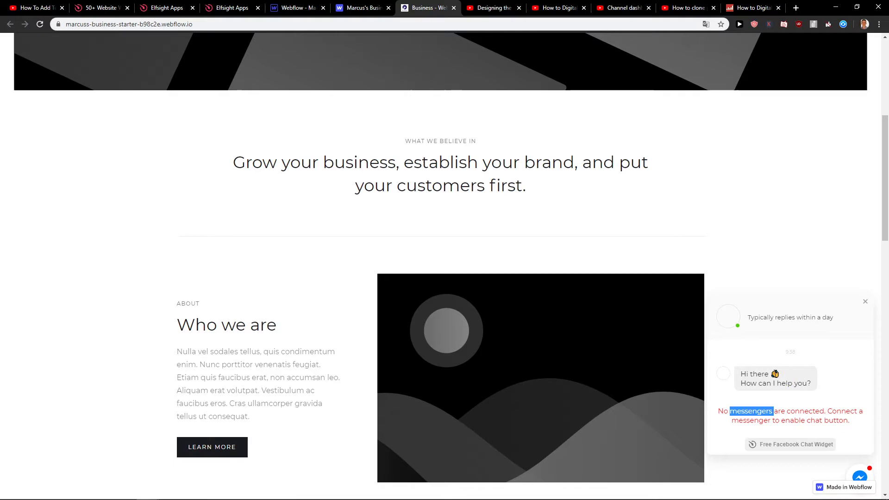
scroll(776, 374, up, 3)
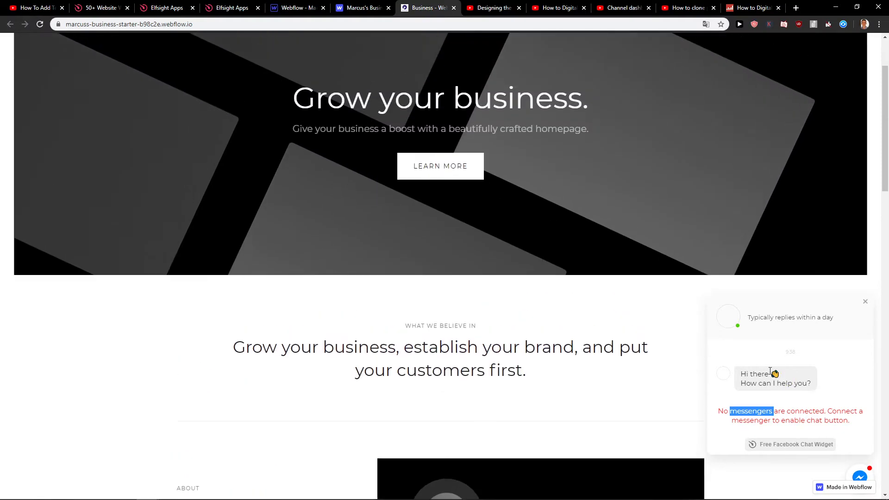
Step: Return to the Facebook Chat page, dismiss its dialog, and remove the untitled widget
click(232, 8)
click(198, 146)
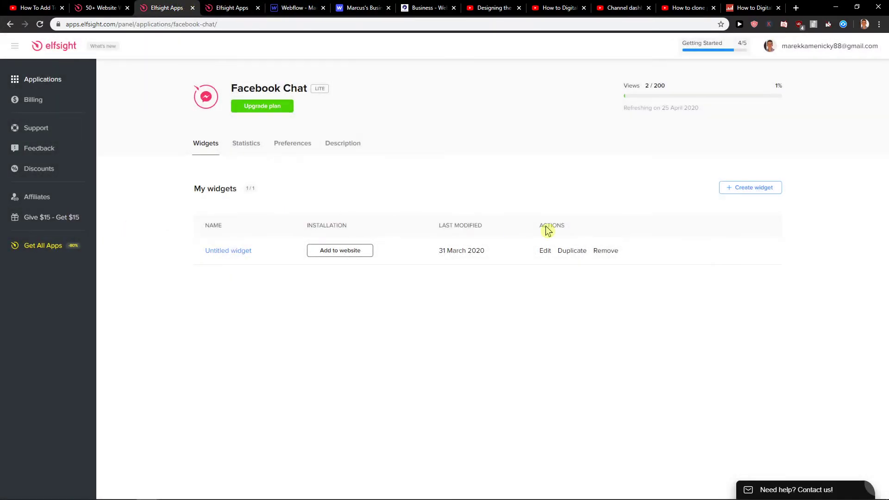
click(605, 250)
Step: Compare annual all-apps pack prices, noting the Basic Pack's 5,000 views per app, then list Applications
click(43, 245)
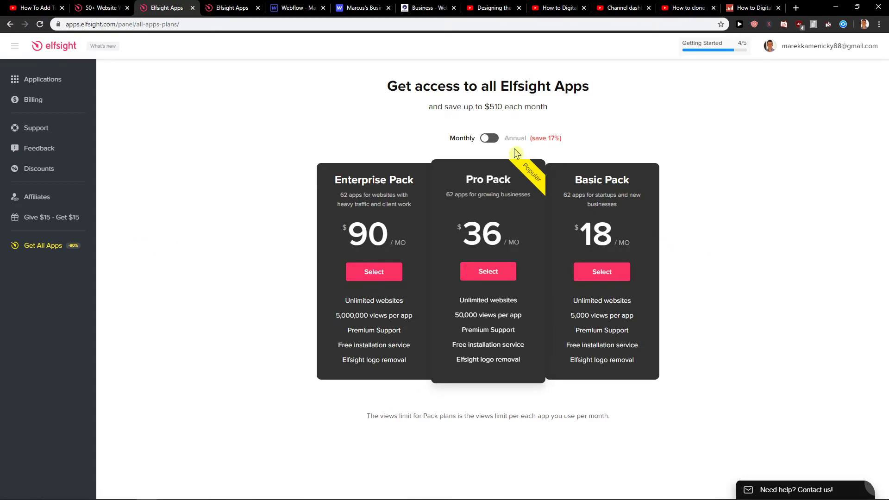
click(490, 138)
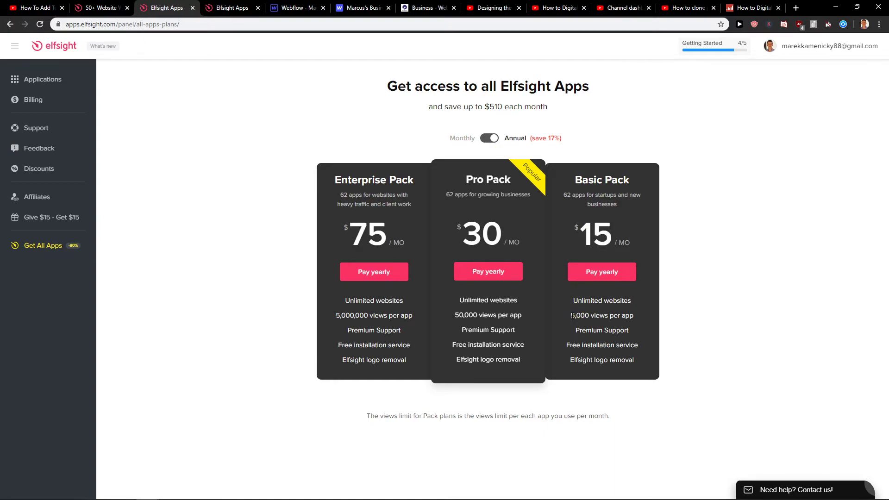
drag(571, 315, 643, 320)
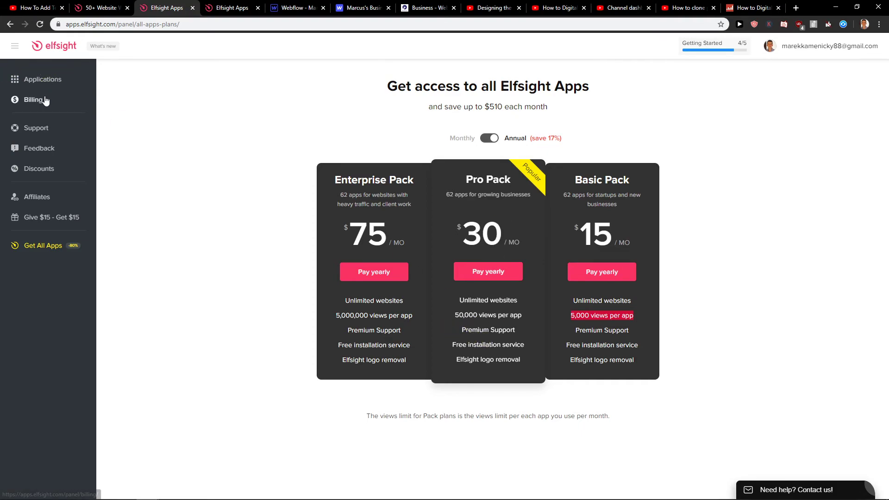
click(42, 79)
scroll(405, 288, down, 4)
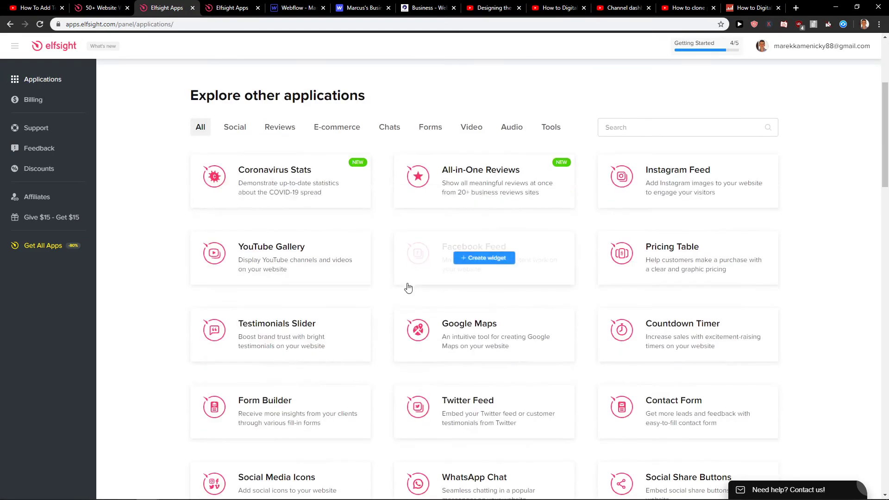
scroll(396, 287, down, 2)
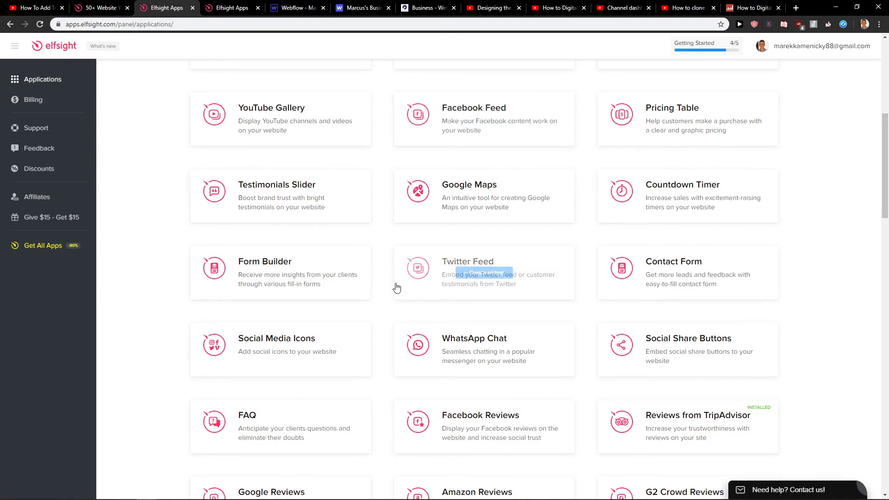
scroll(399, 307, down, 2)
scroll(399, 306, down, 1)
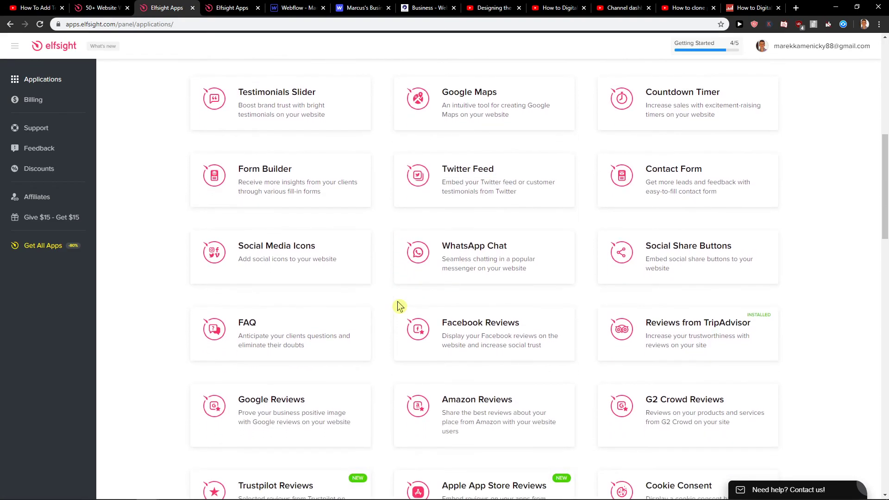
scroll(399, 306, down, 1)
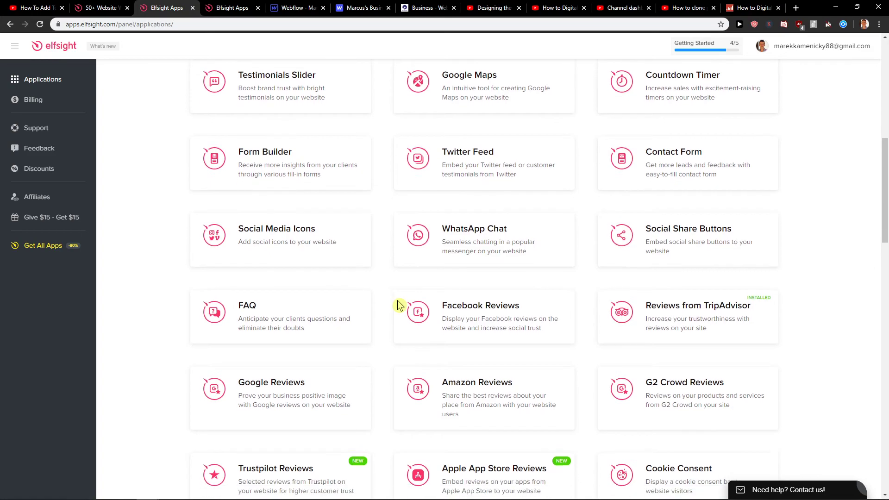
scroll(395, 303, down, 2)
scroll(390, 295, down, 1)
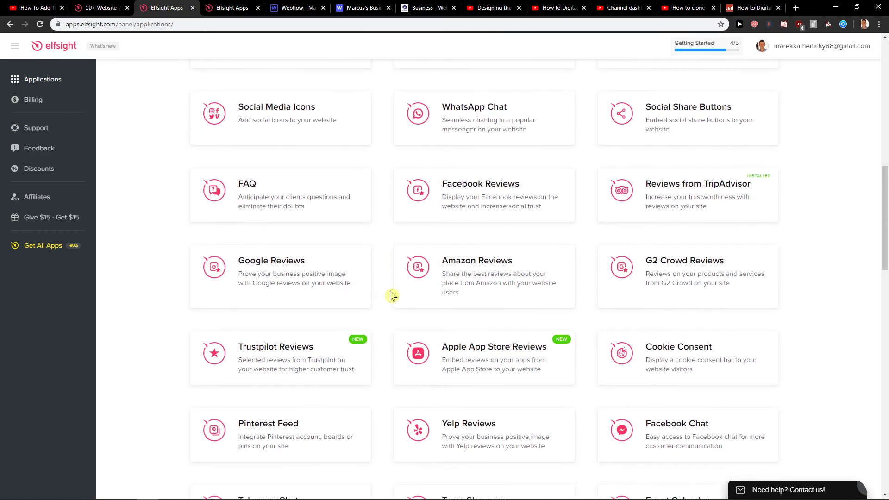
scroll(390, 296, down, 1)
scroll(388, 299, down, 1)
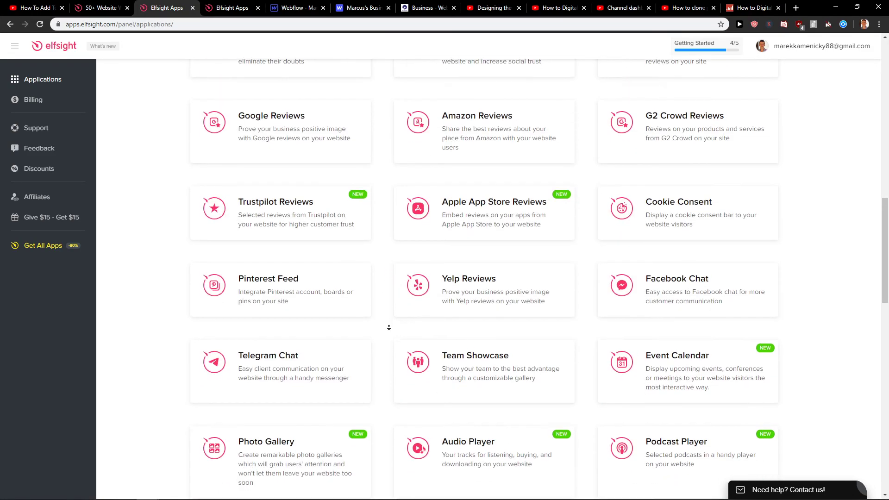
scroll(383, 306, down, 1)
scroll(400, 264, up, 1)
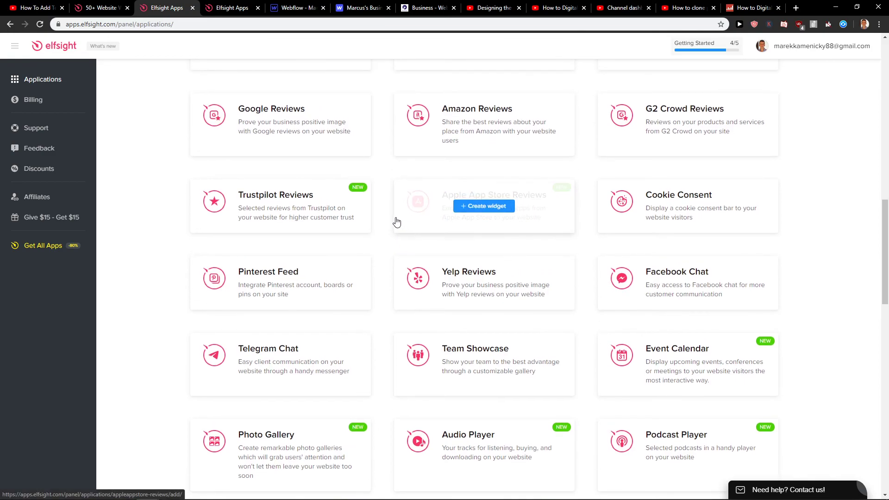
scroll(409, 226, up, 2)
scroll(378, 247, up, 3)
scroll(378, 251, up, 3)
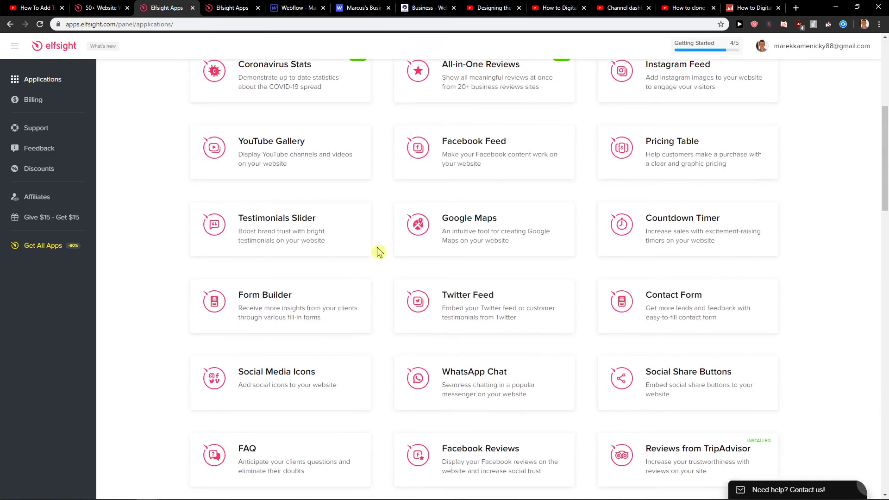